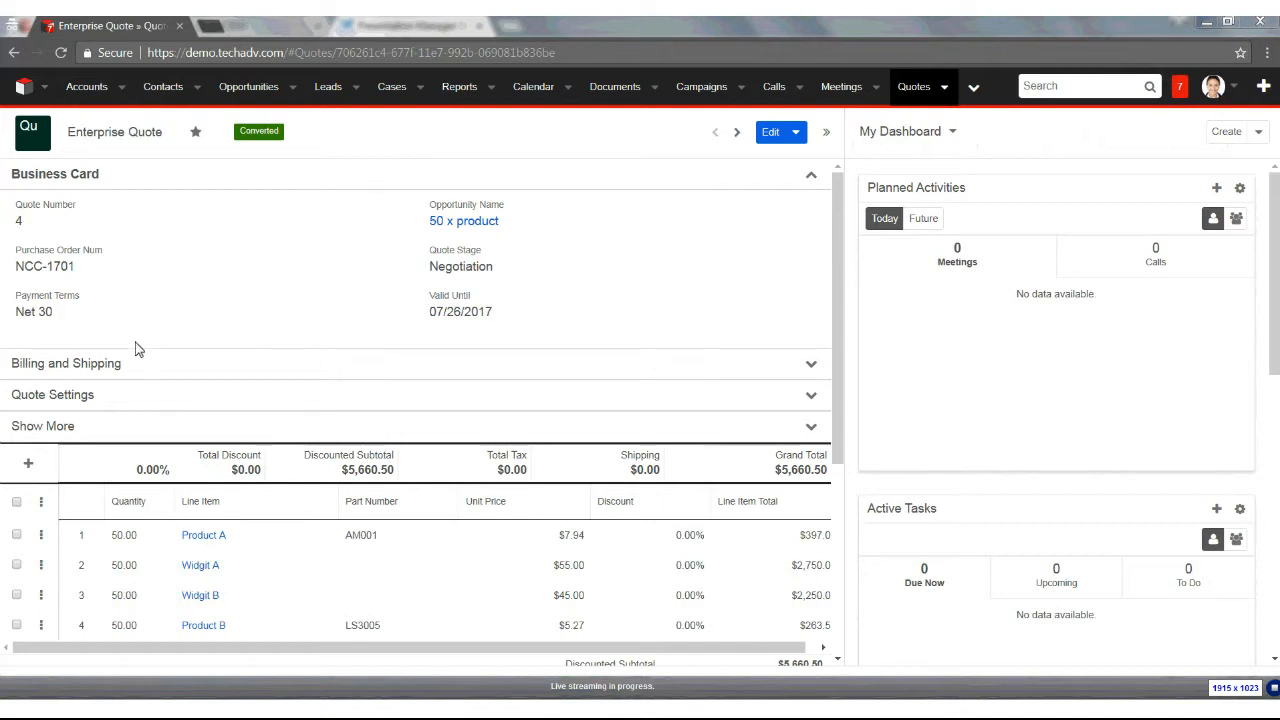
Launch XperiDo Document from the quote's actions menu, allowing the site's pop-ups in the browser
click(797, 135)
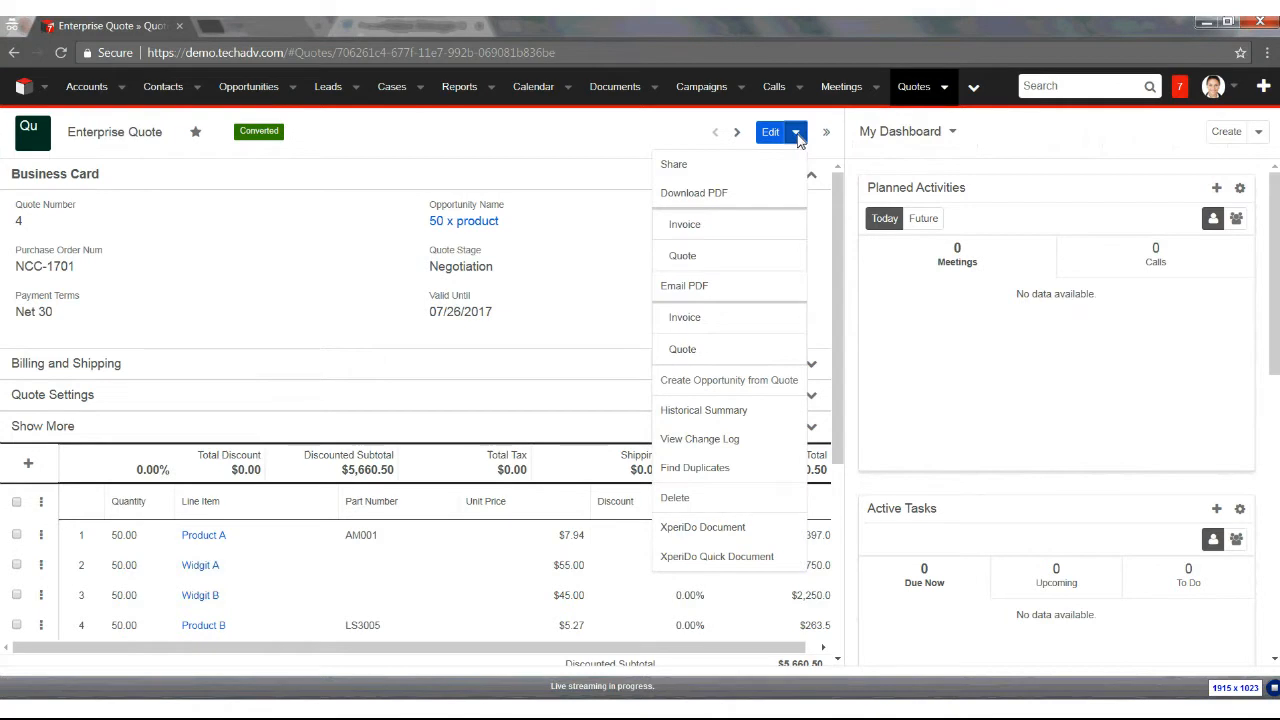
click(720, 538)
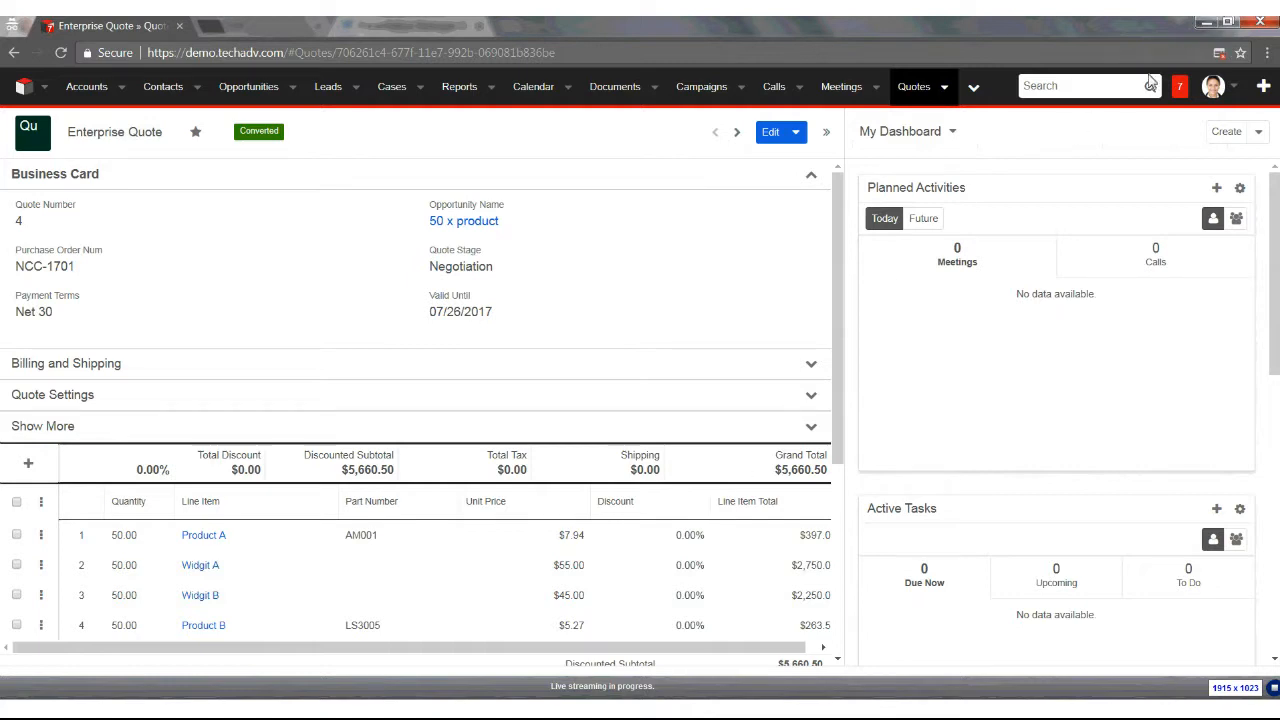
click(1219, 56)
click(1010, 145)
click(1189, 210)
click(797, 137)
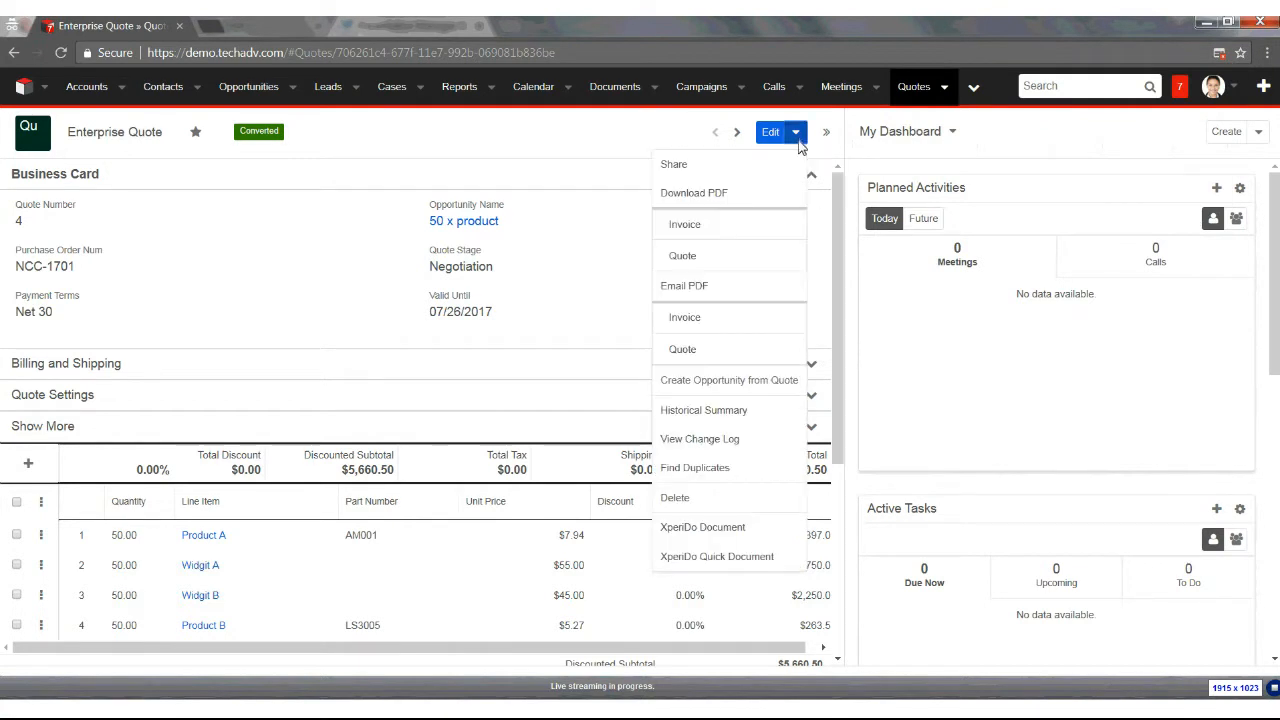
click(738, 527)
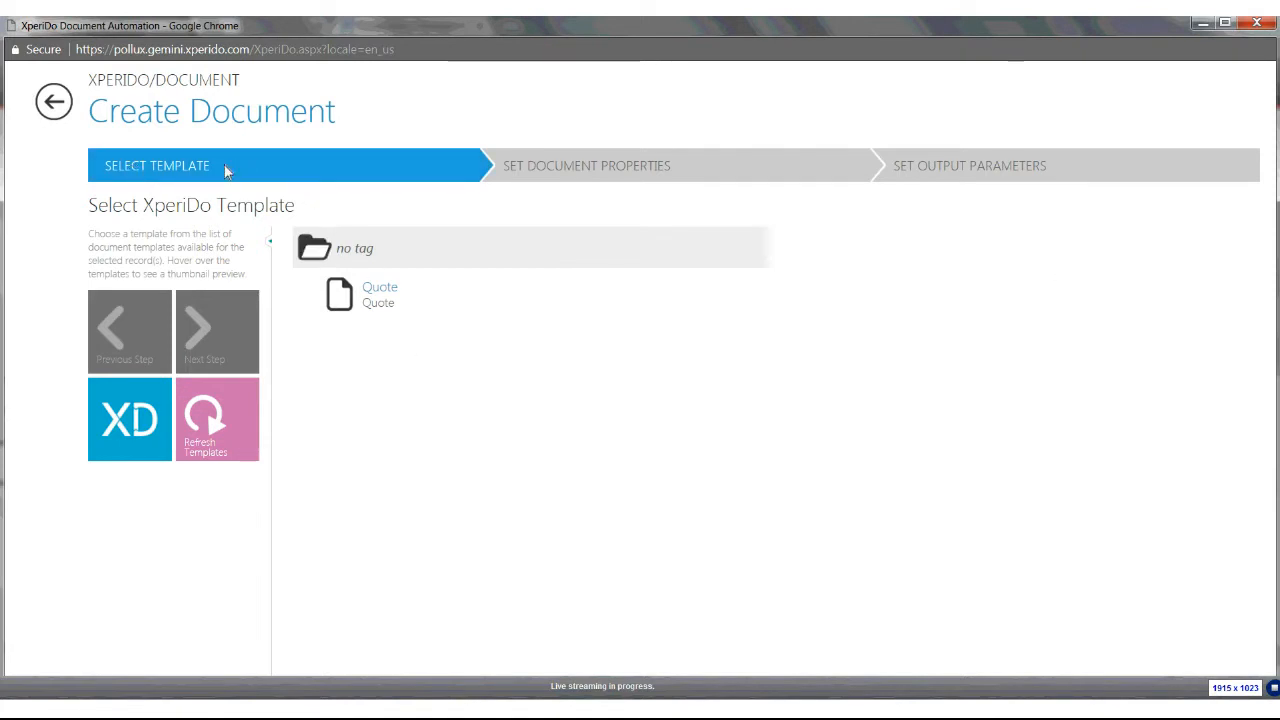
Select the Quote template and advance to the document properties
mouse_move(405, 305)
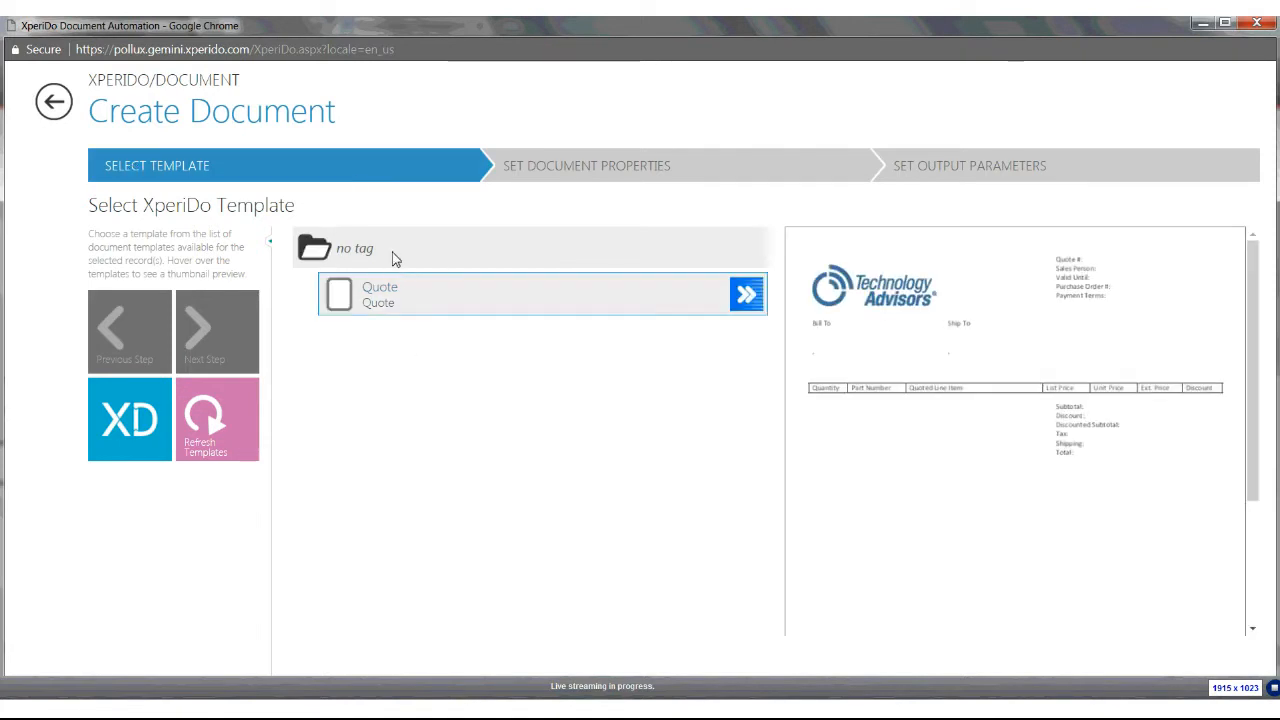
click(443, 307)
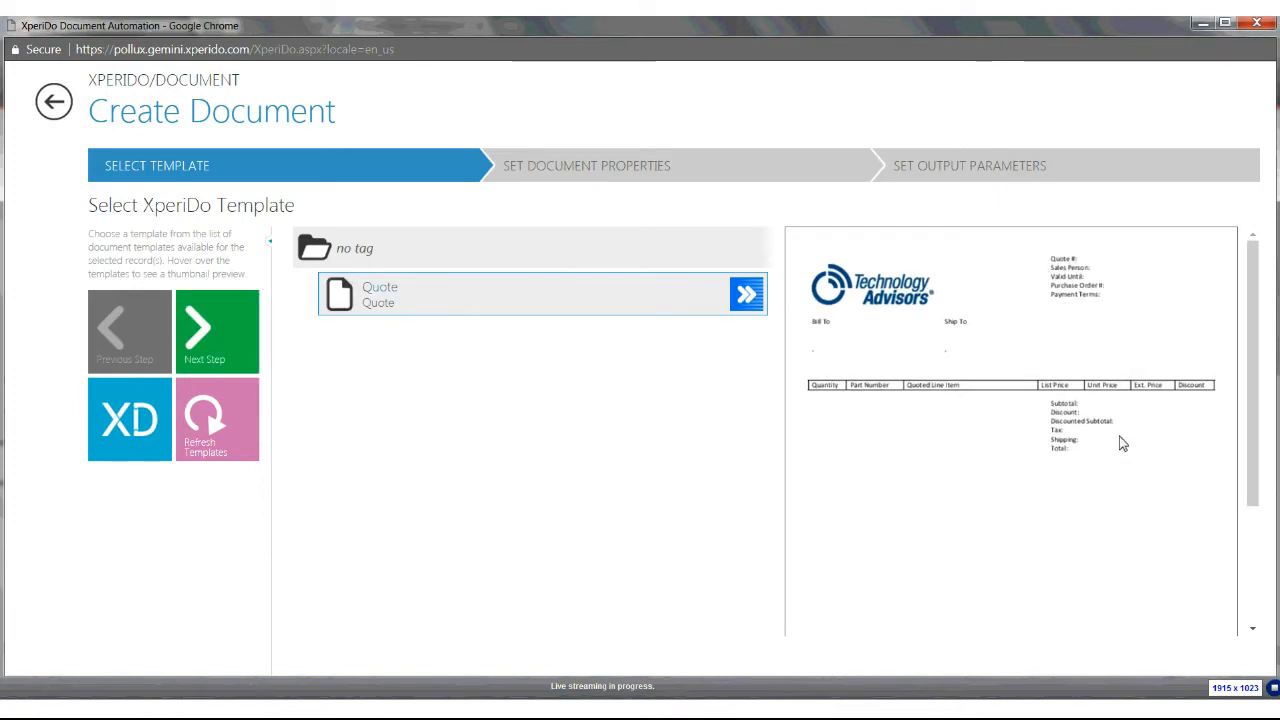
click(208, 338)
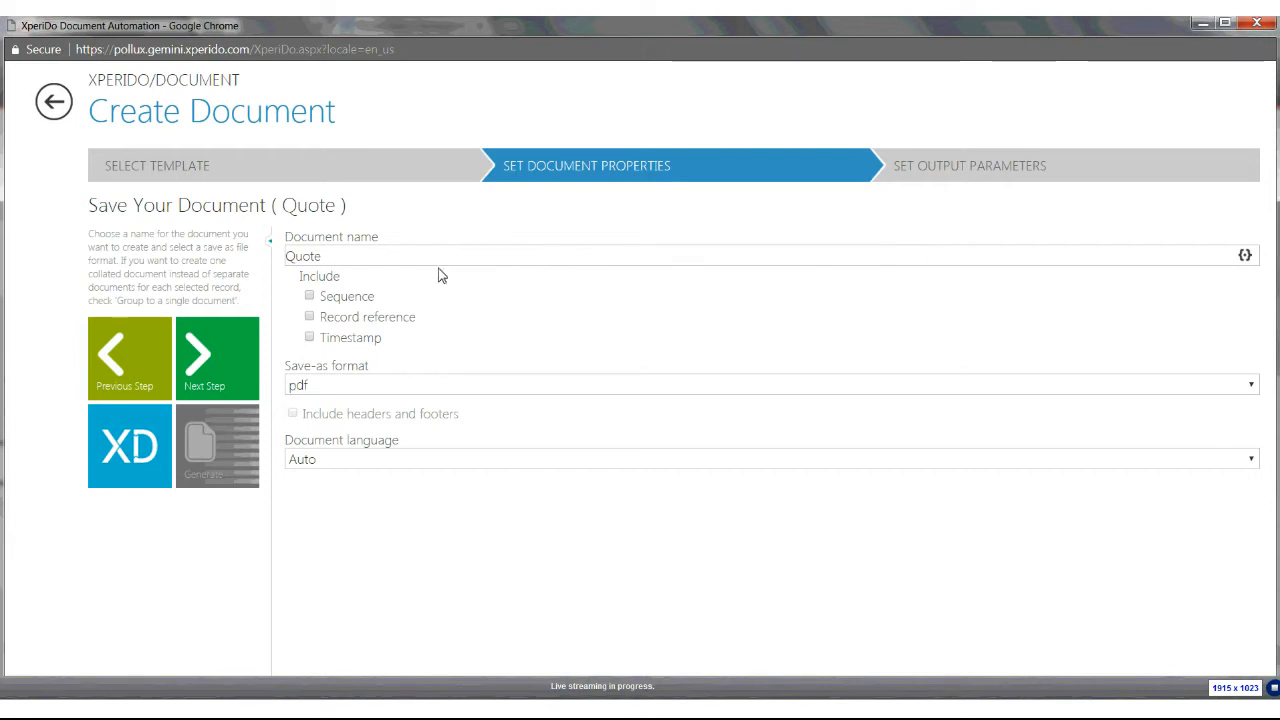
Set the save-as format to pdf, keep the language Auto, and advance to the output parameters
click(422, 387)
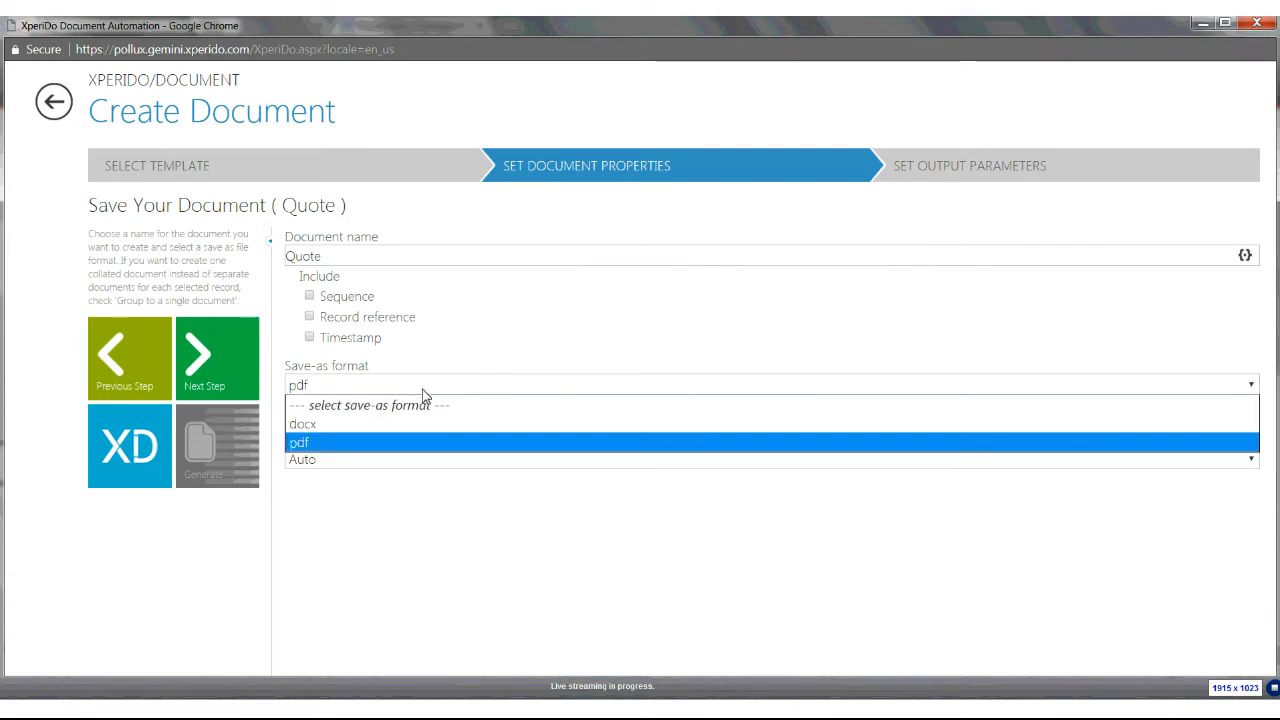
click(352, 443)
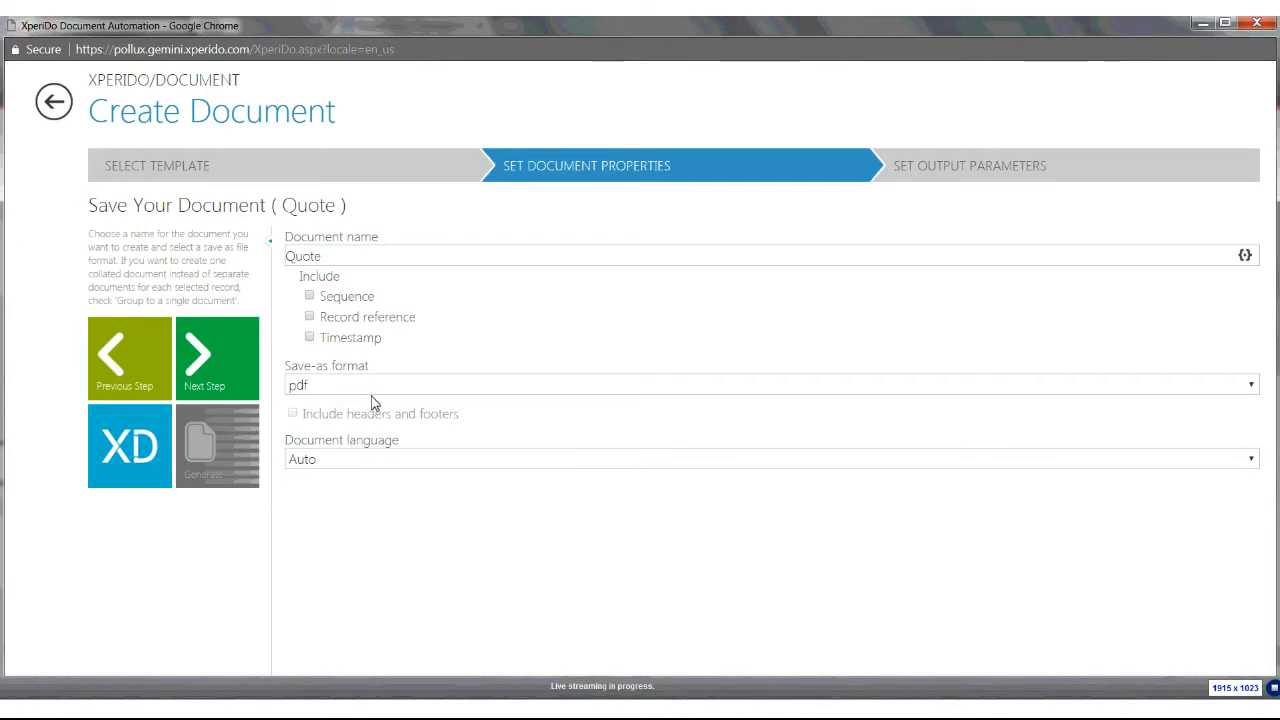
click(373, 461)
click(374, 470)
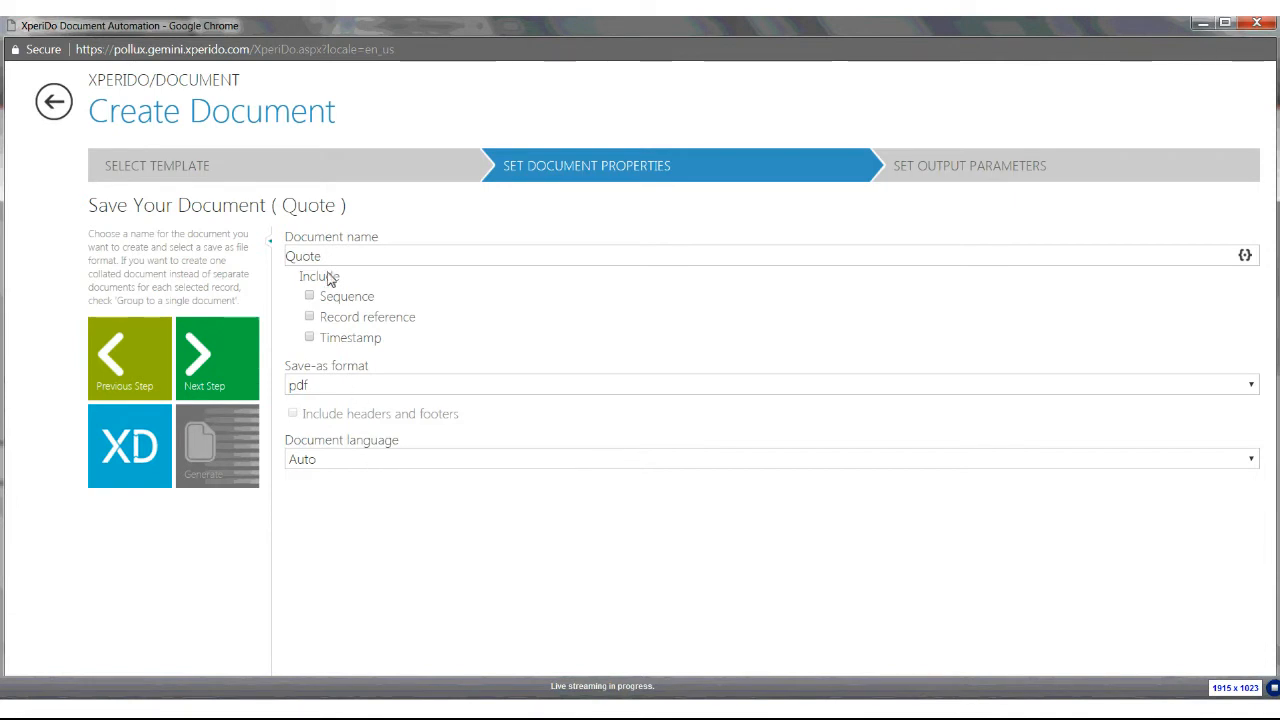
click(214, 358)
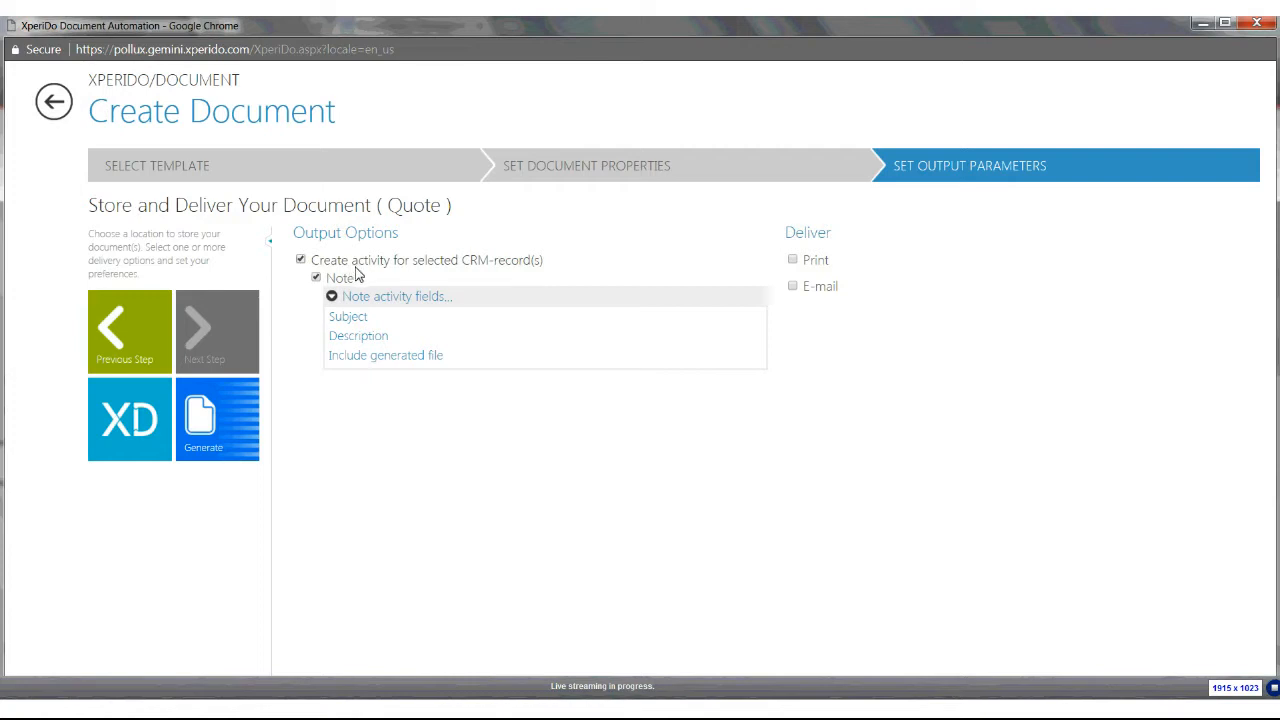
Set the note activity subject to New QUote and enable attaching the generated file
click(352, 320)
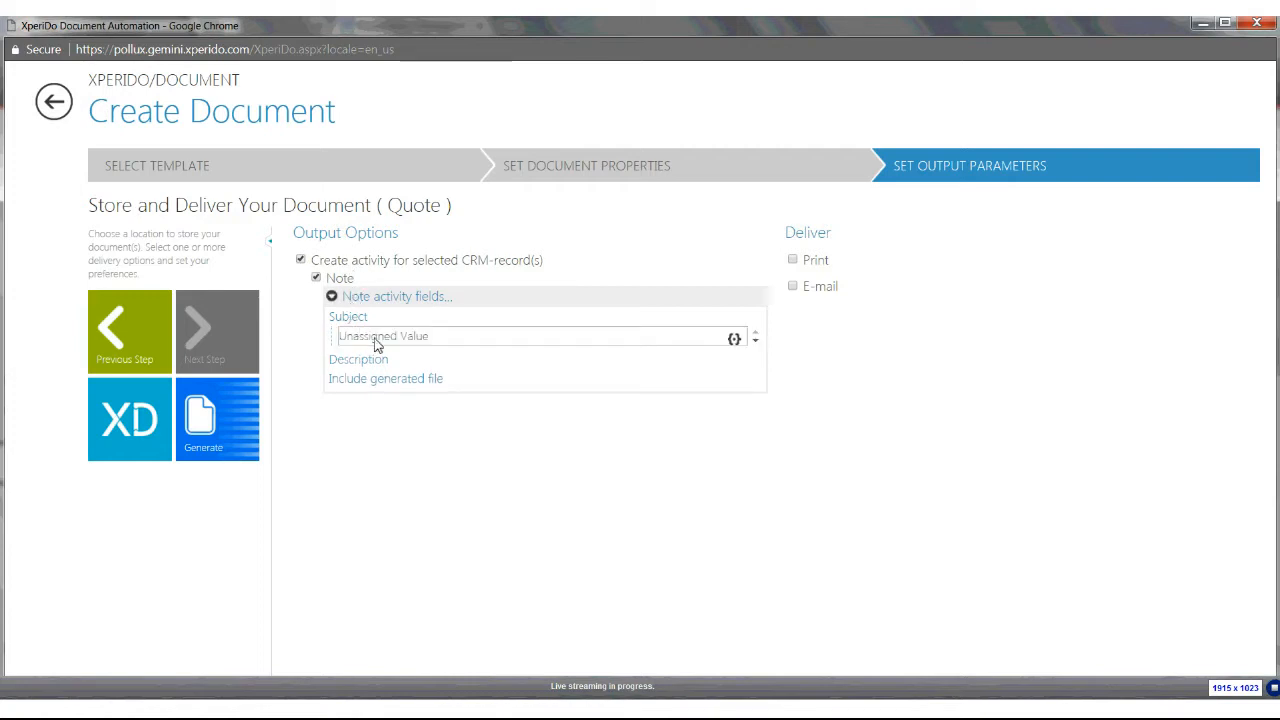
click(424, 340)
text(New QUote)
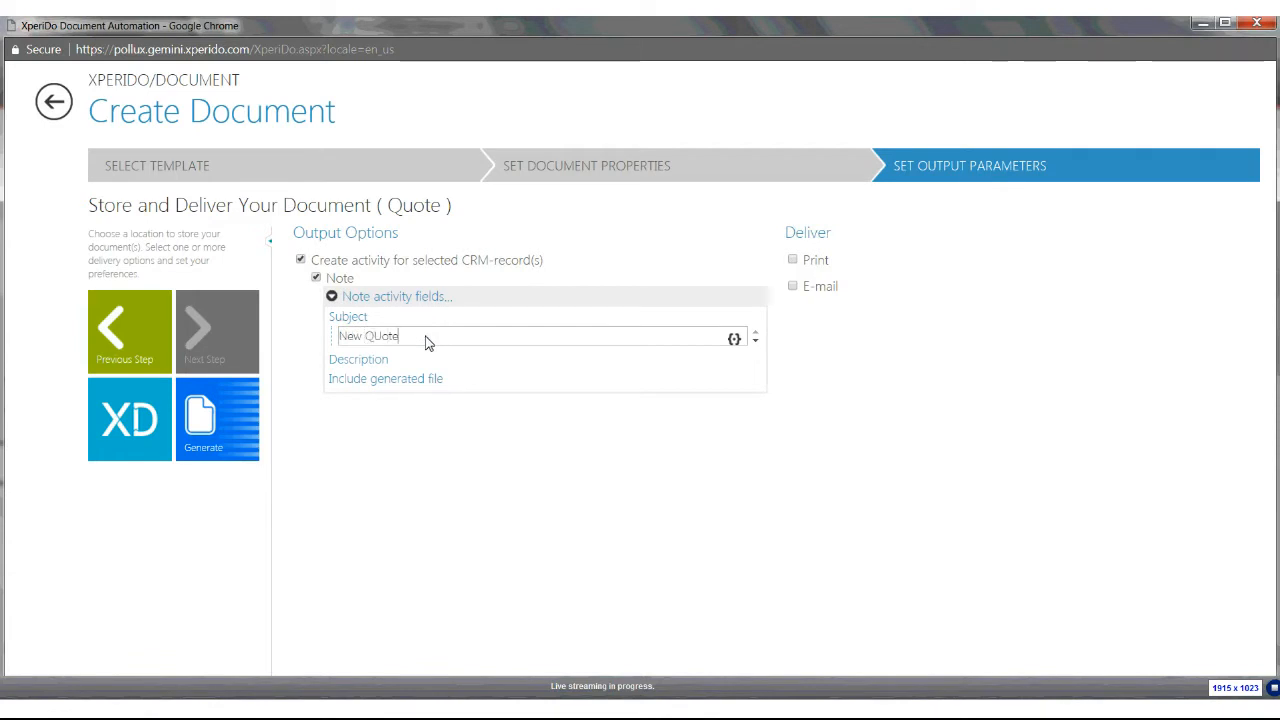
click(414, 380)
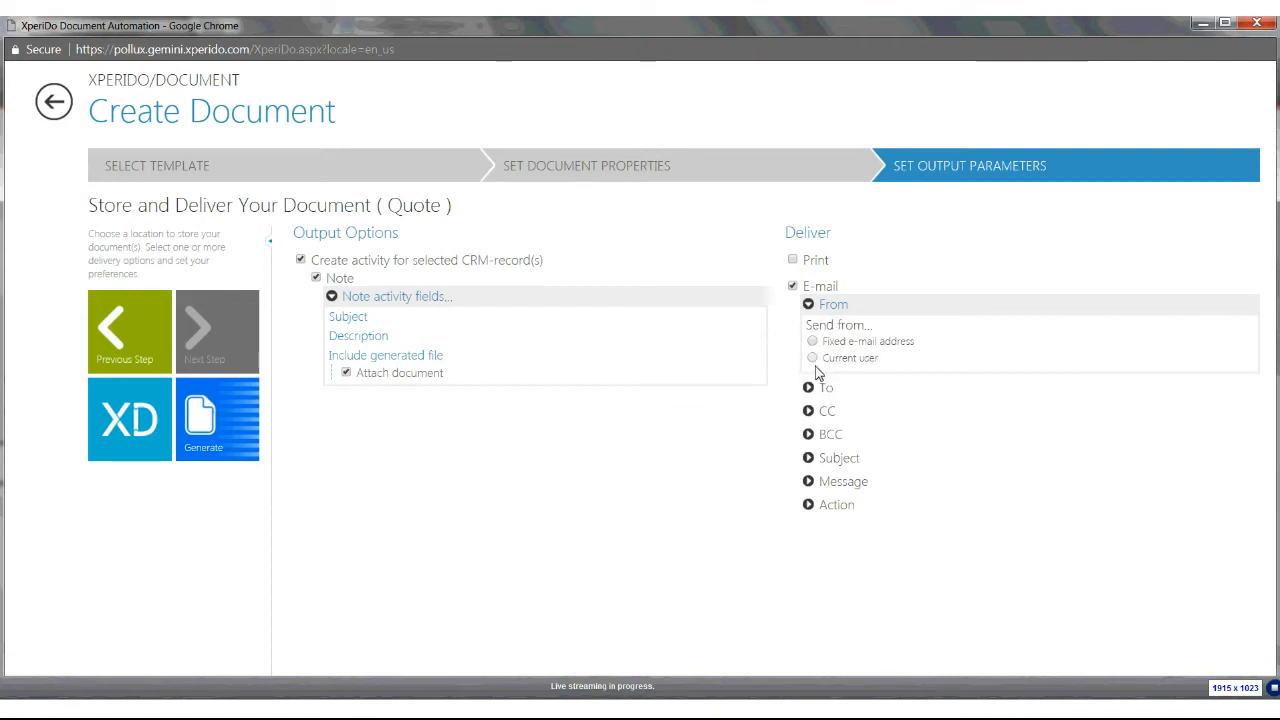
click(828, 505)
click(843, 487)
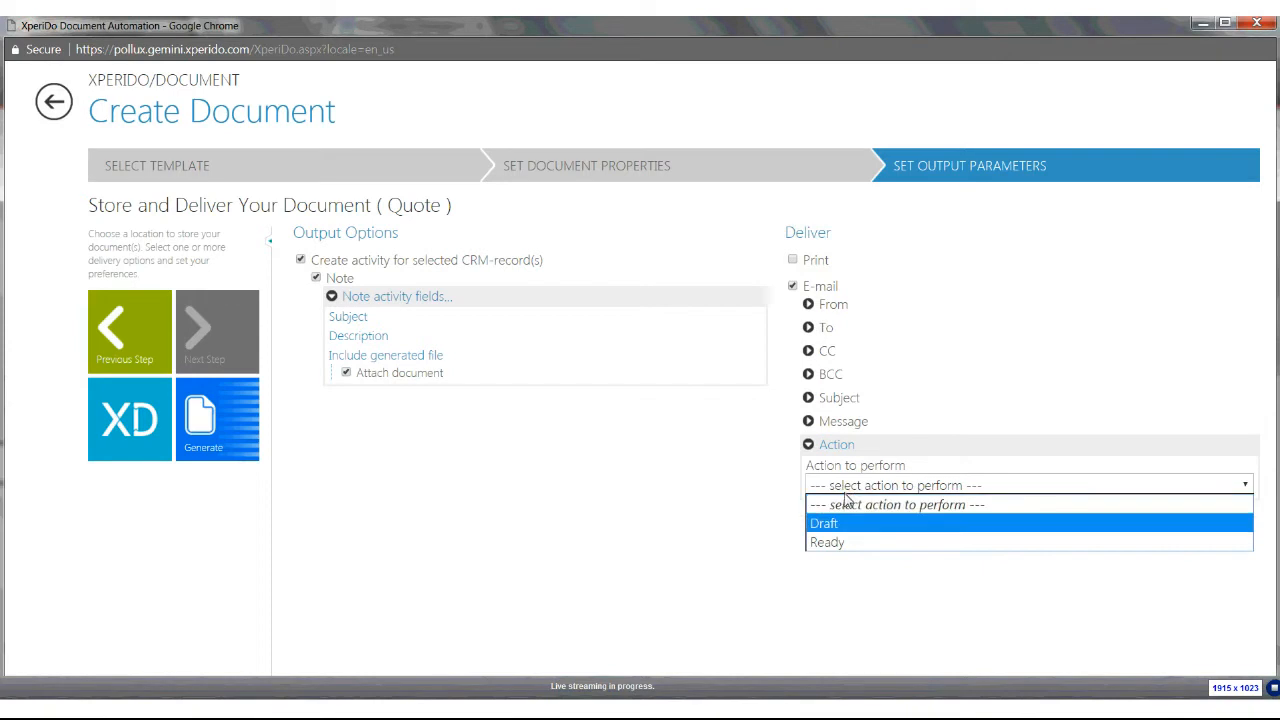
click(839, 490)
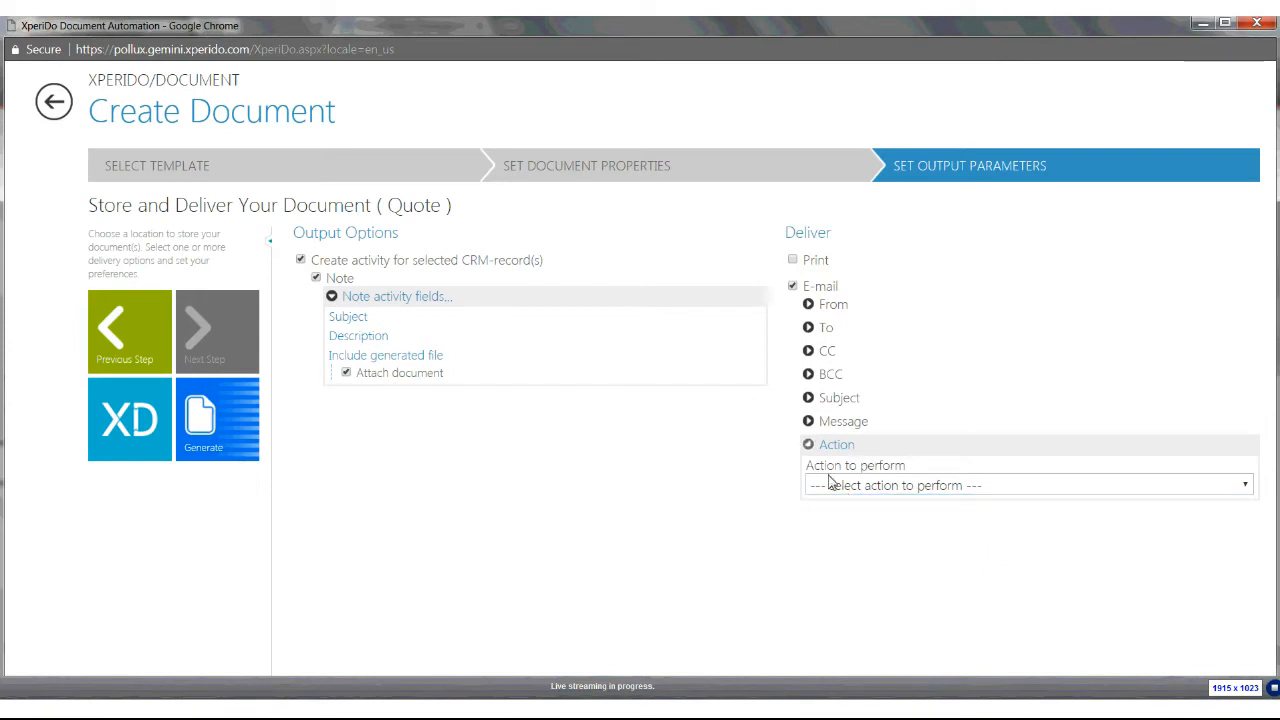
click(792, 287)
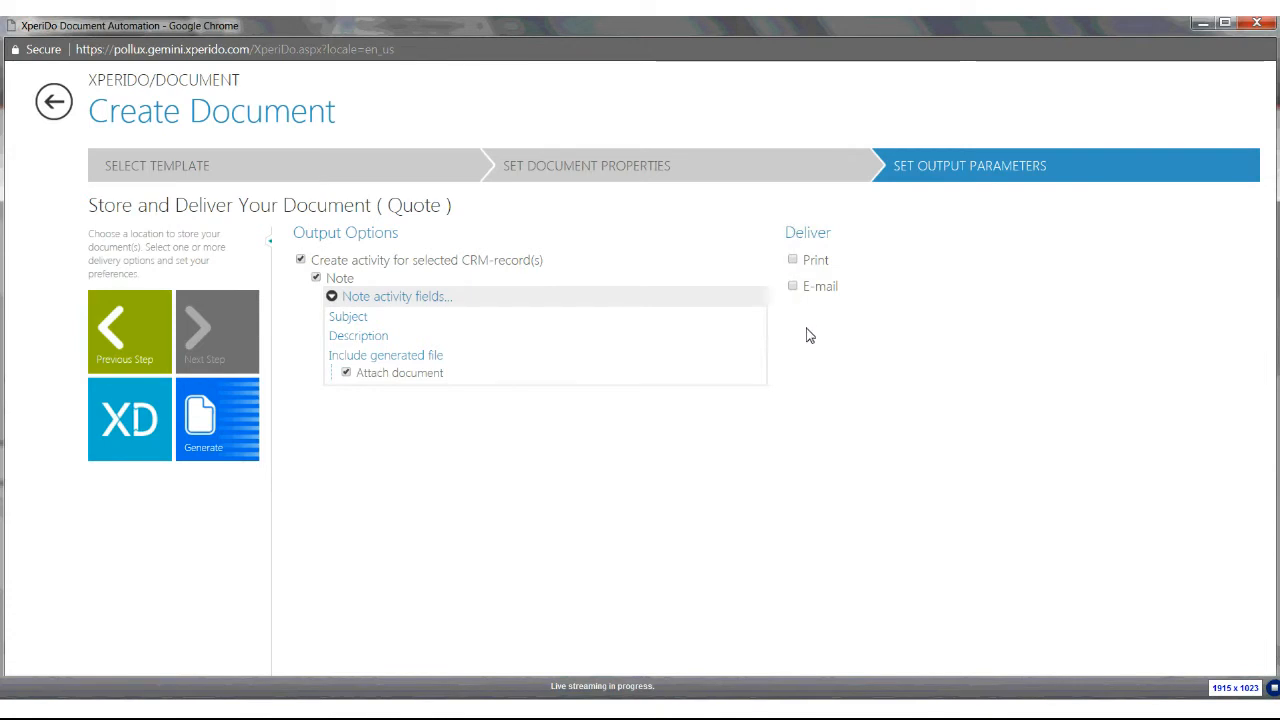
Generate the document and open the downloaded Quote.pdf
click(214, 421)
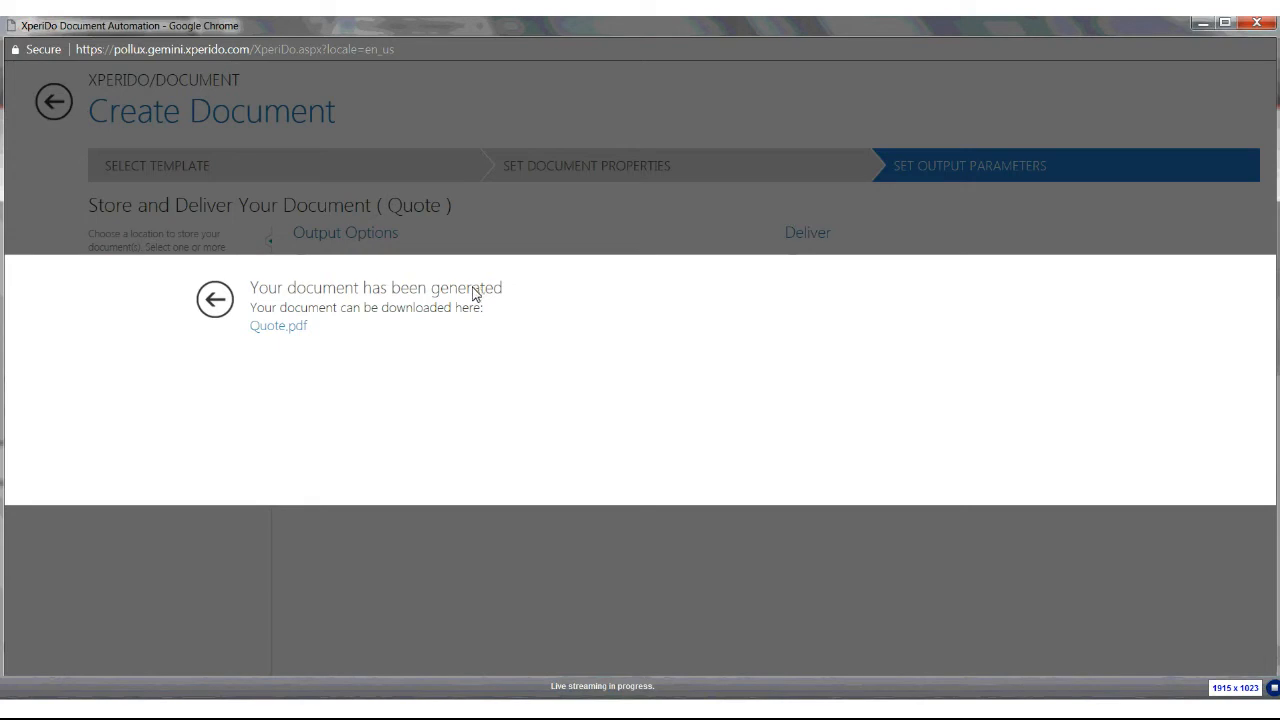
click(290, 328)
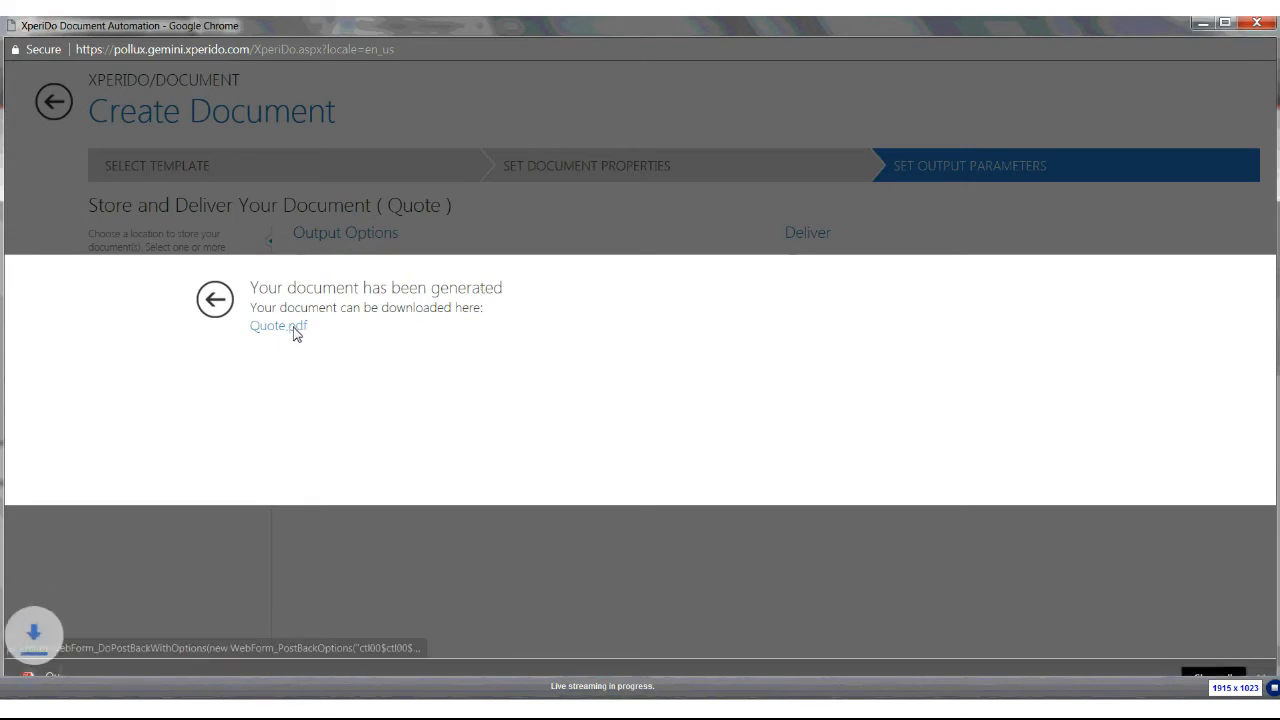
click(123, 676)
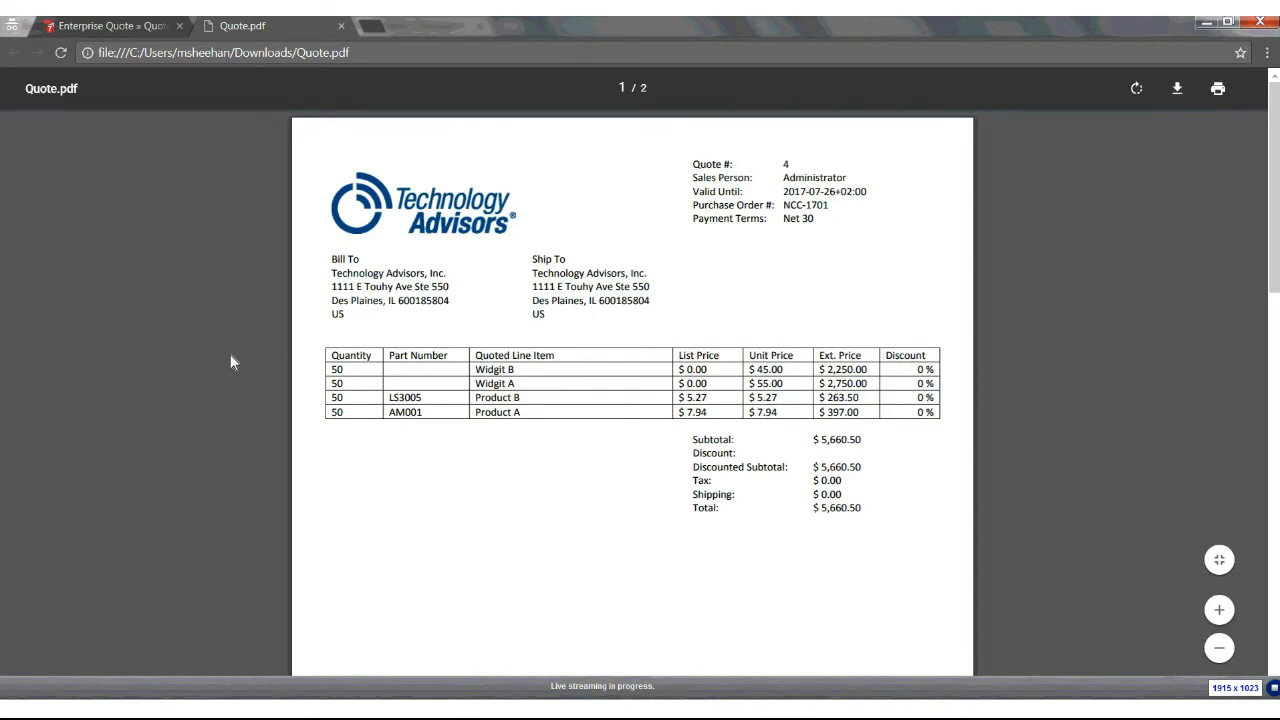
Compare the PDF's header and line items with the quote record in the CRM tab
click(133, 33)
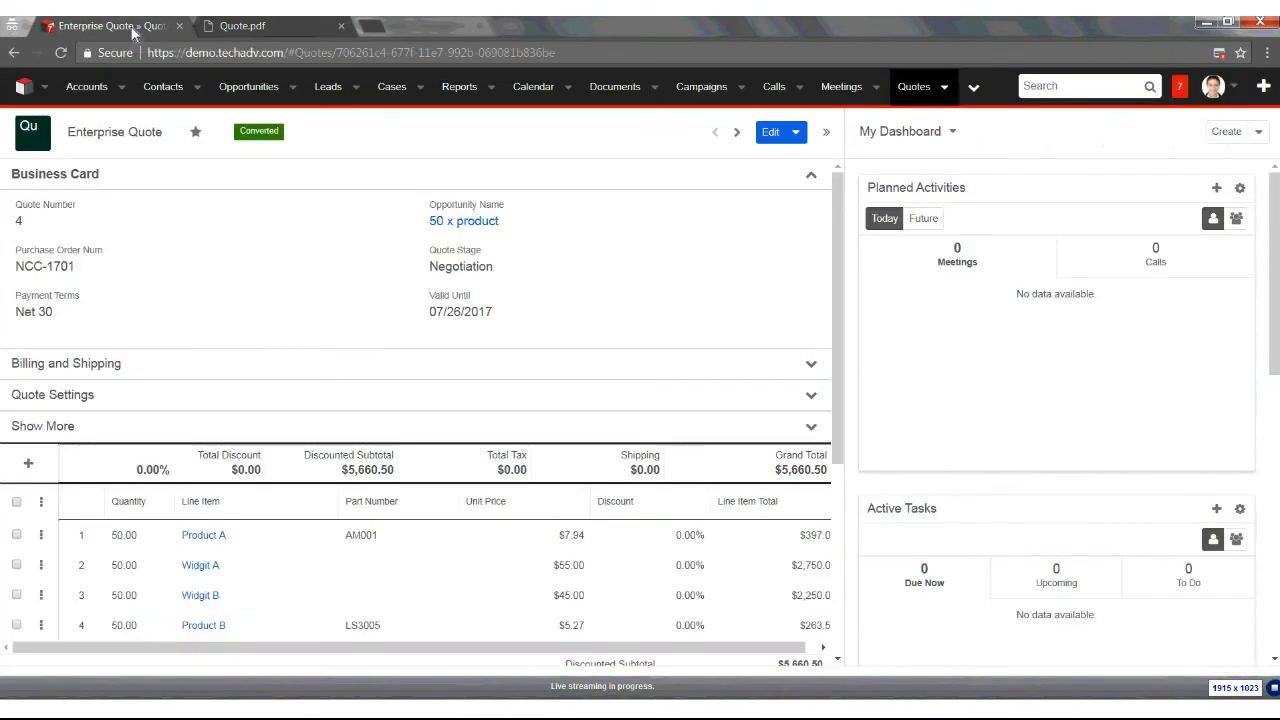
click(243, 32)
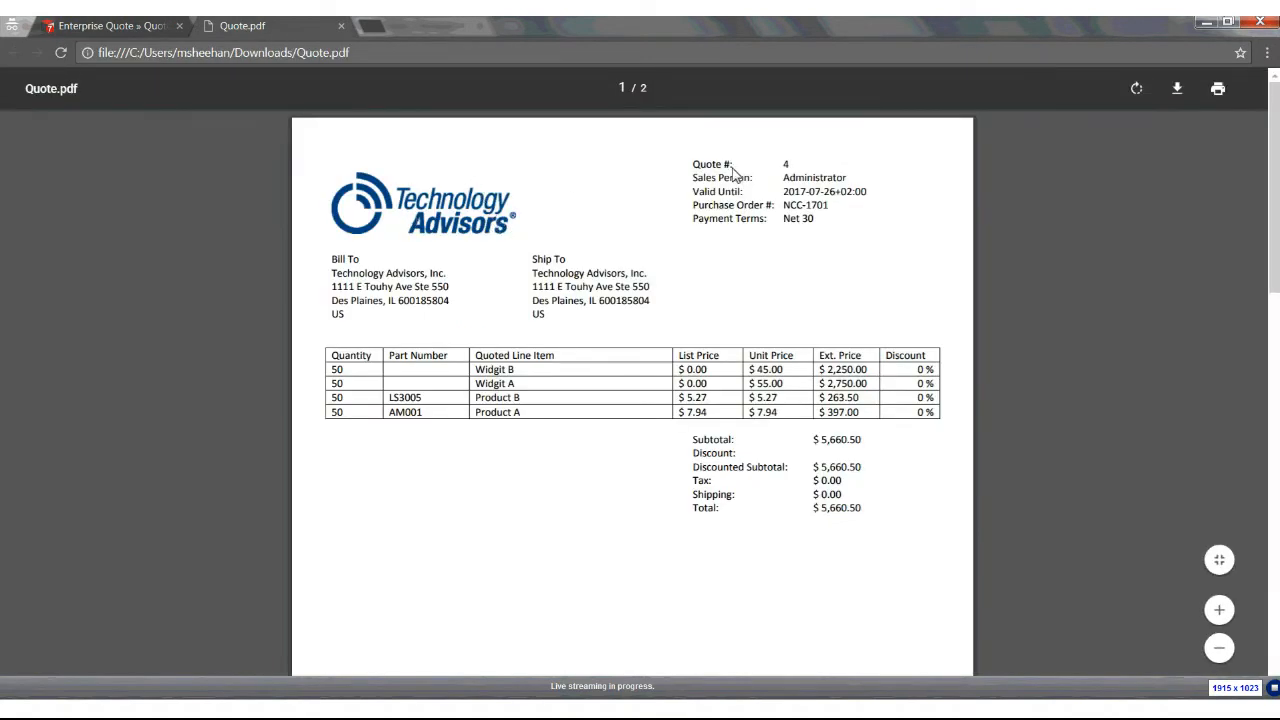
mouse_move(797, 179)
mouse_down()
mouse_move(848, 190)
mouse_move(800, 186)
mouse_up()
click(842, 202)
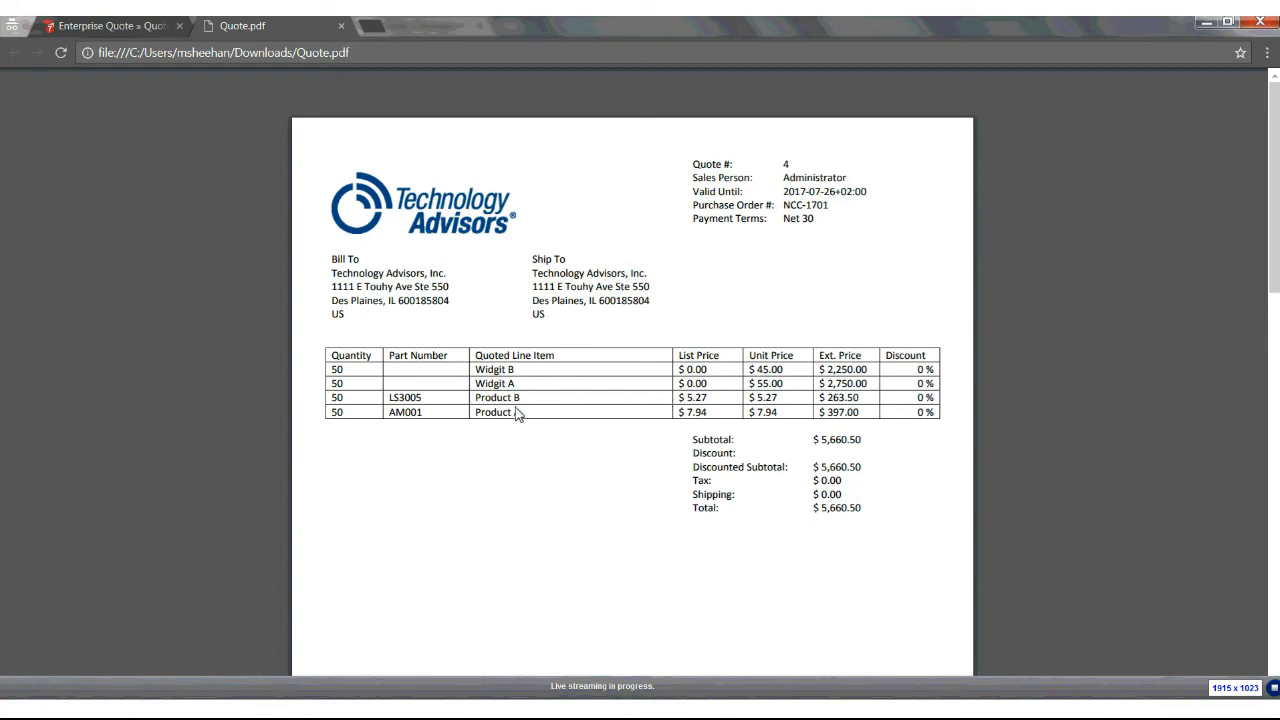
drag(517, 385, 477, 385)
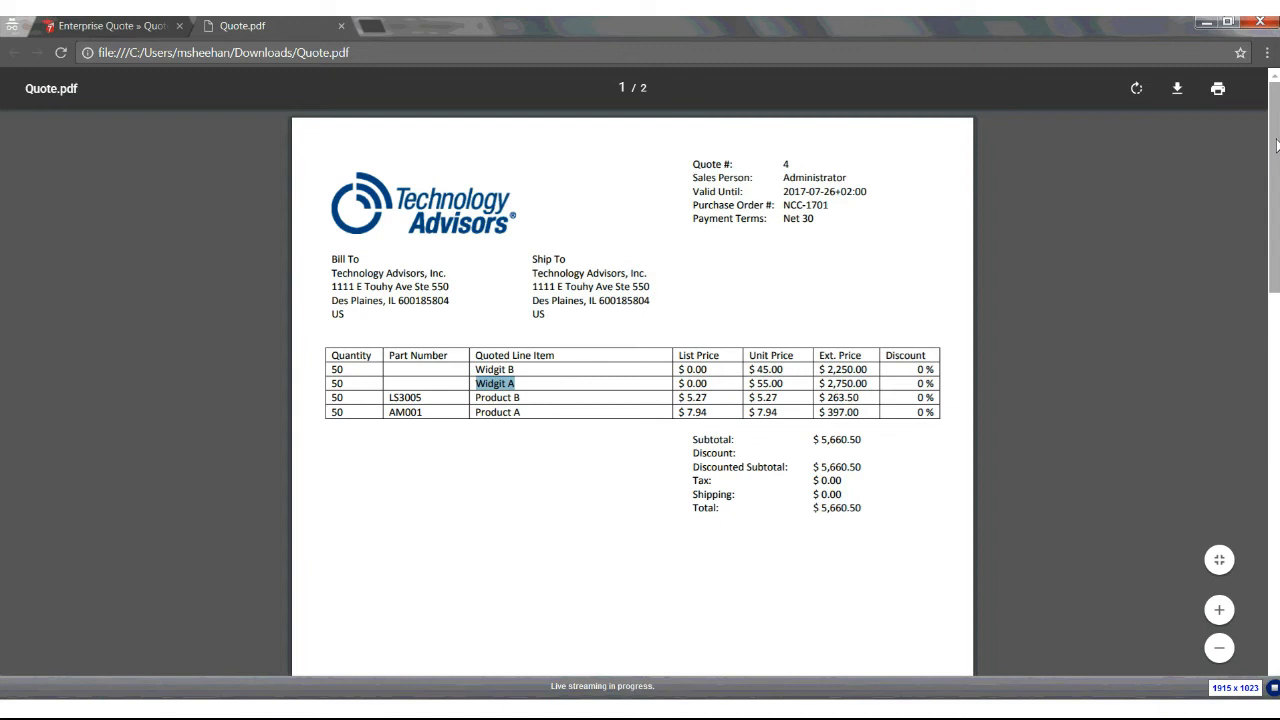
Scroll through both pages of the PDF to review its contents
drag(1276, 145, 1258, 316)
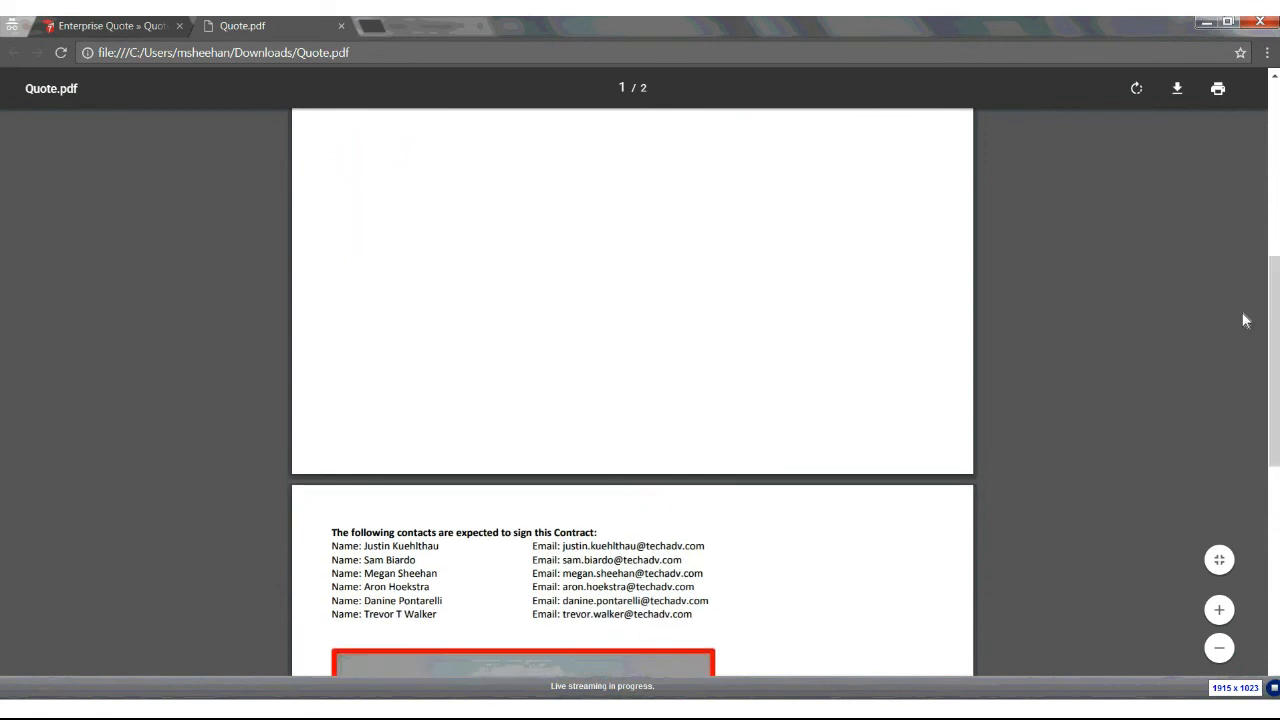
scroll(385, 530, up, 1)
drag(1272, 305, 1273, 336)
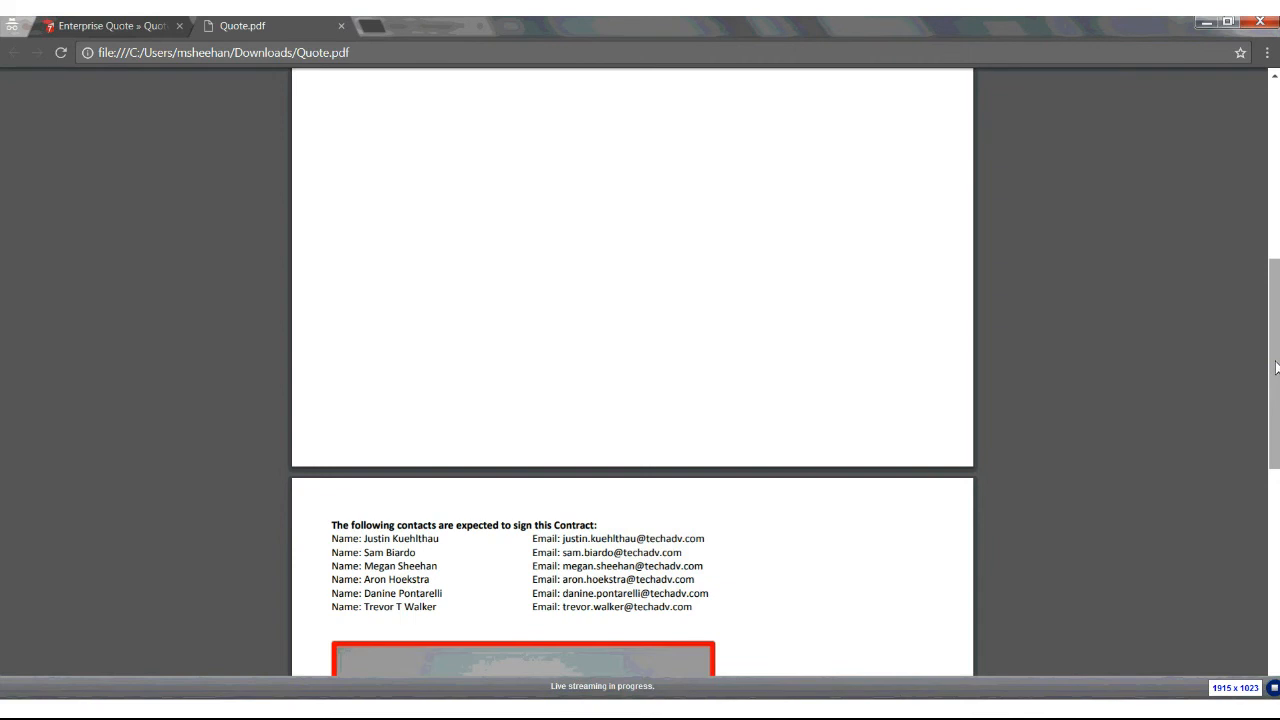
drag(1275, 368, 1277, 520)
drag(1276, 420, 1276, 101)
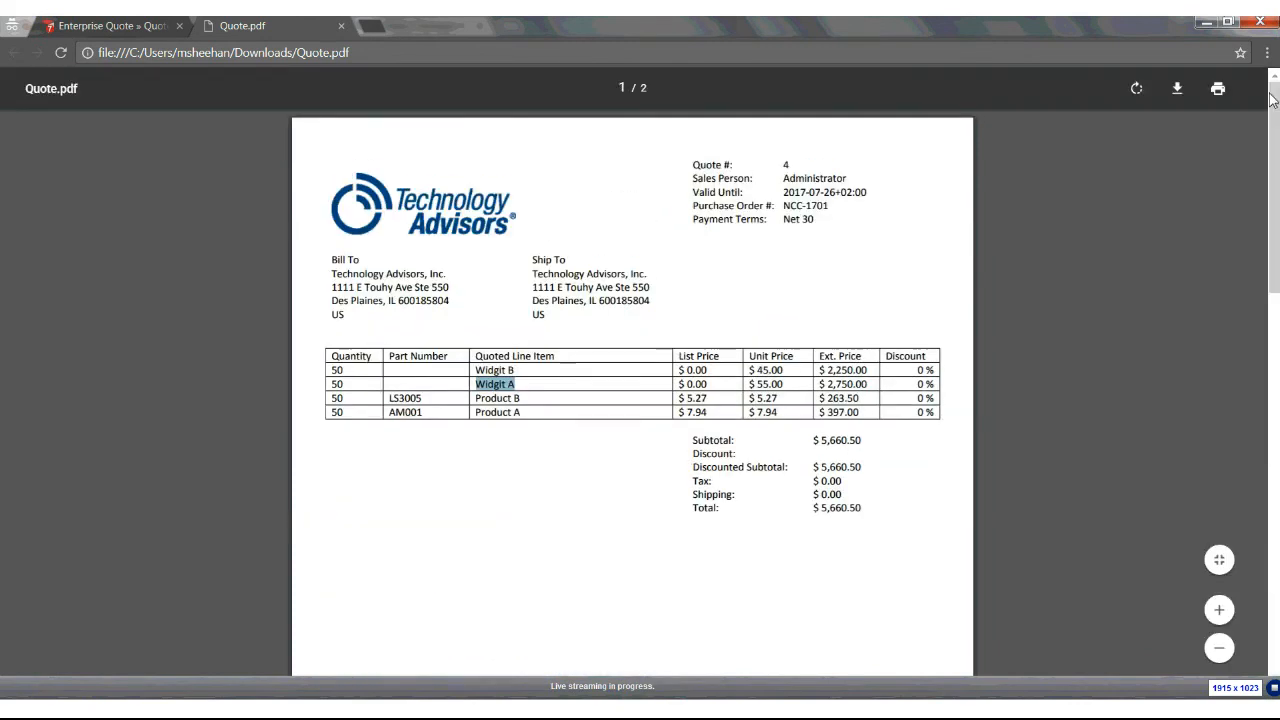
Switch to the Quote.docx template in Word and expand the XperiDo Fields tree down to the Quote fields
mouse_move(220, 698)
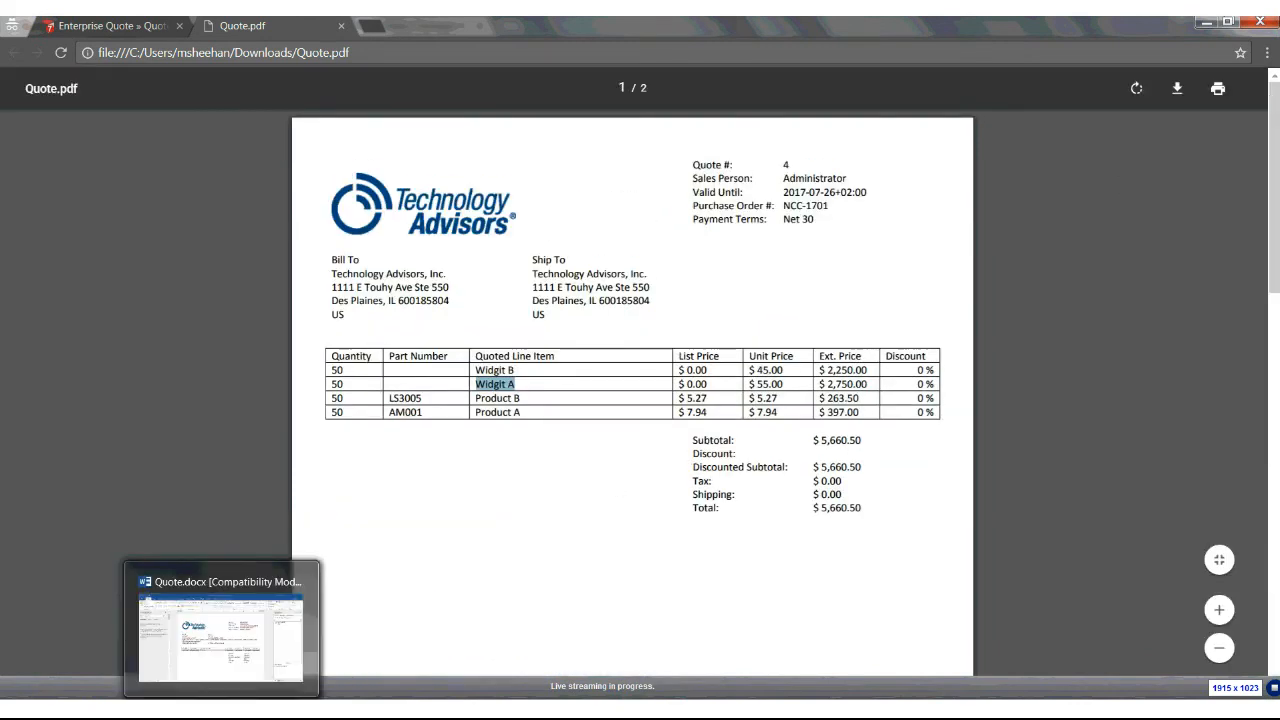
click(220, 615)
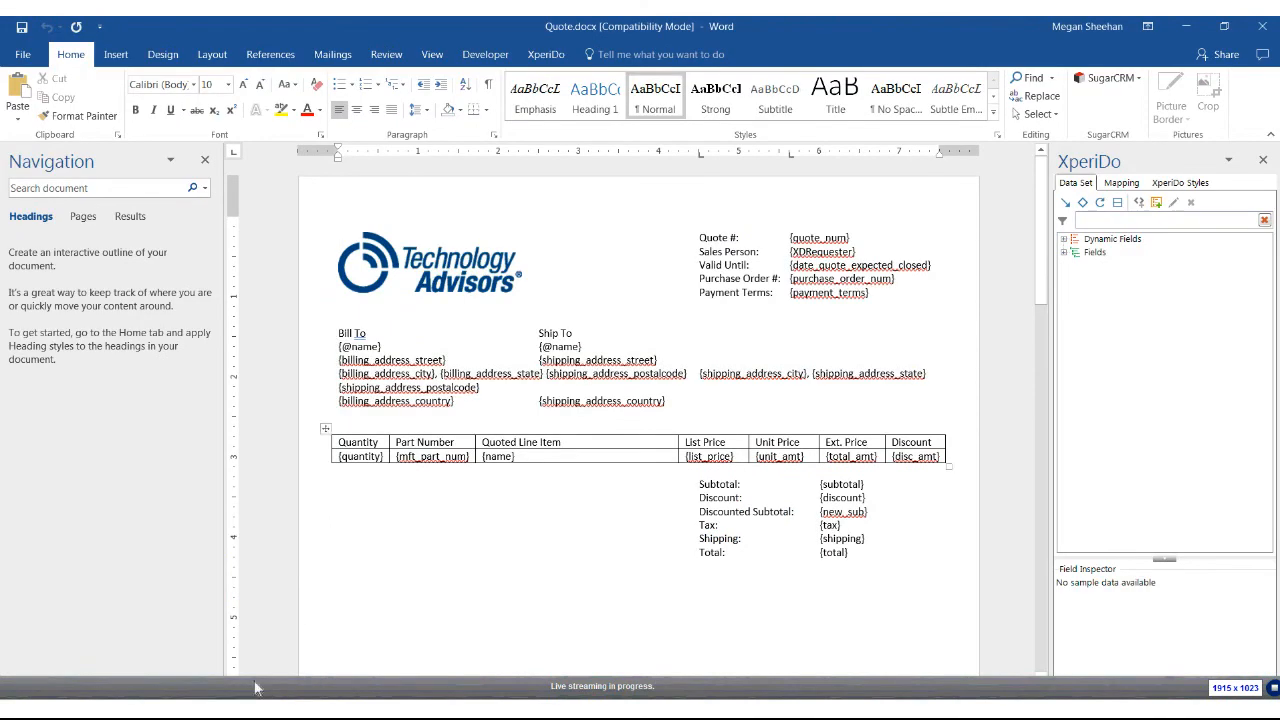
click(547, 58)
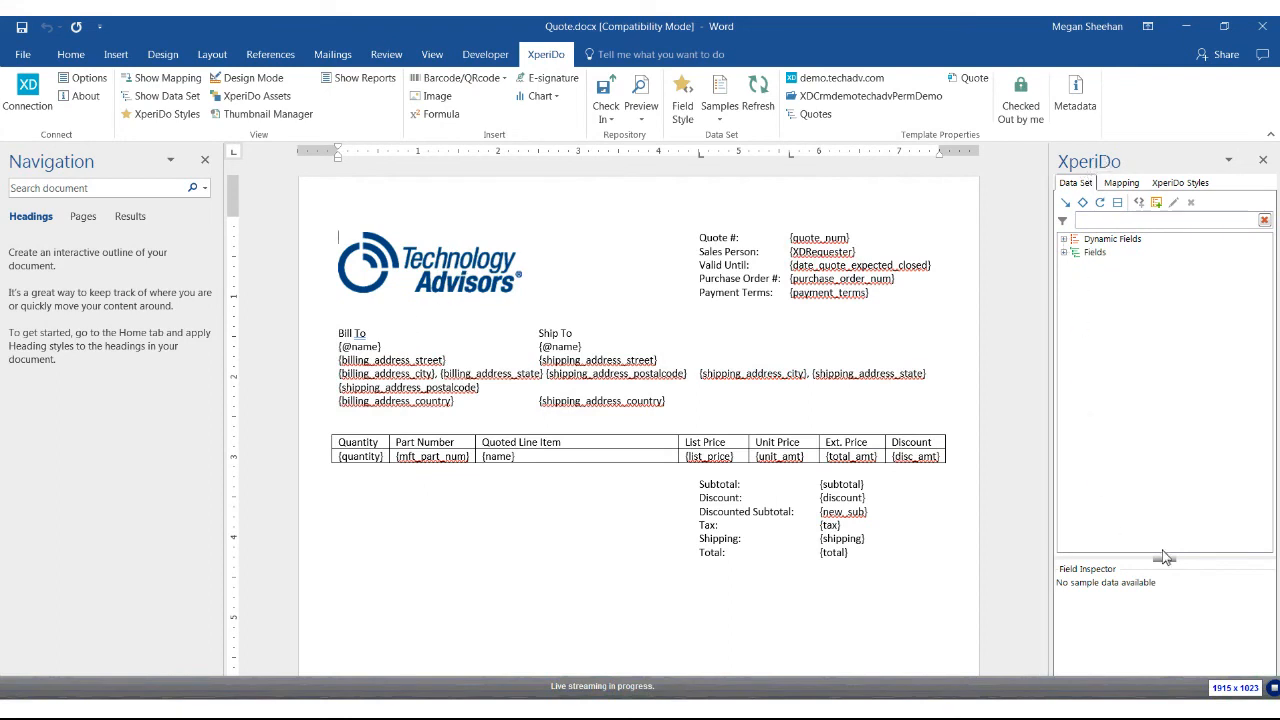
click(1064, 252)
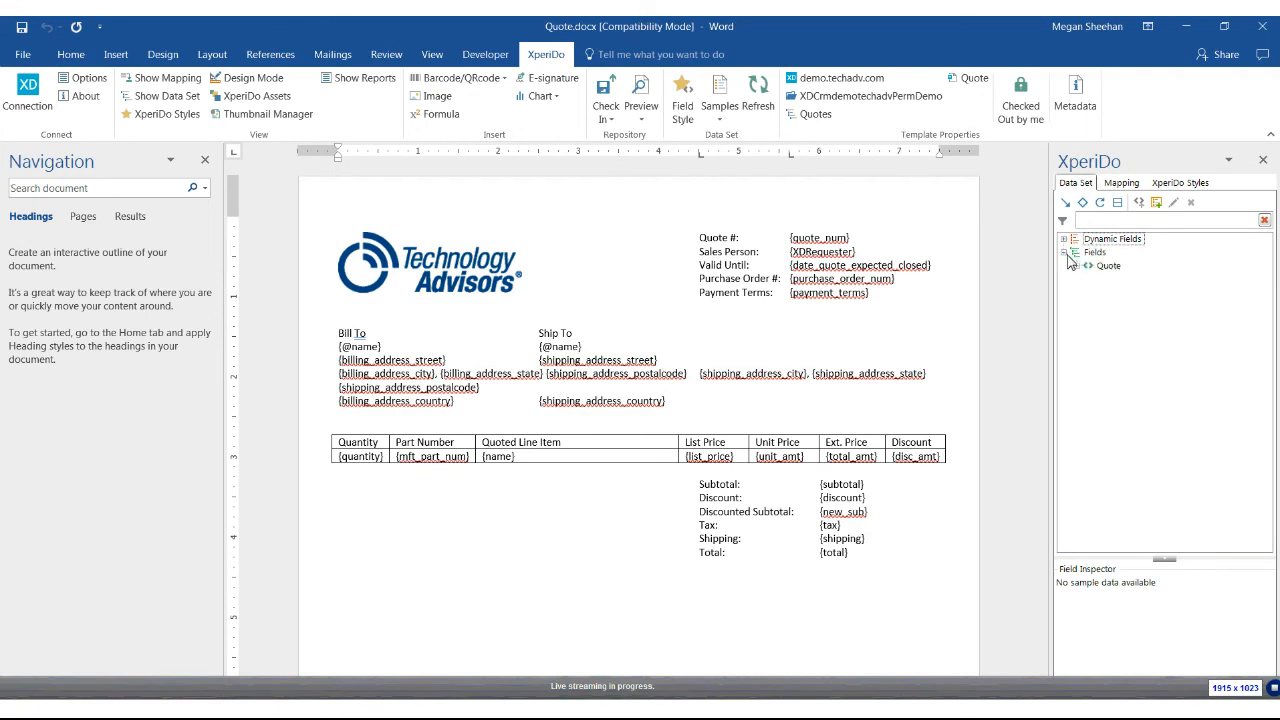
click(1076, 266)
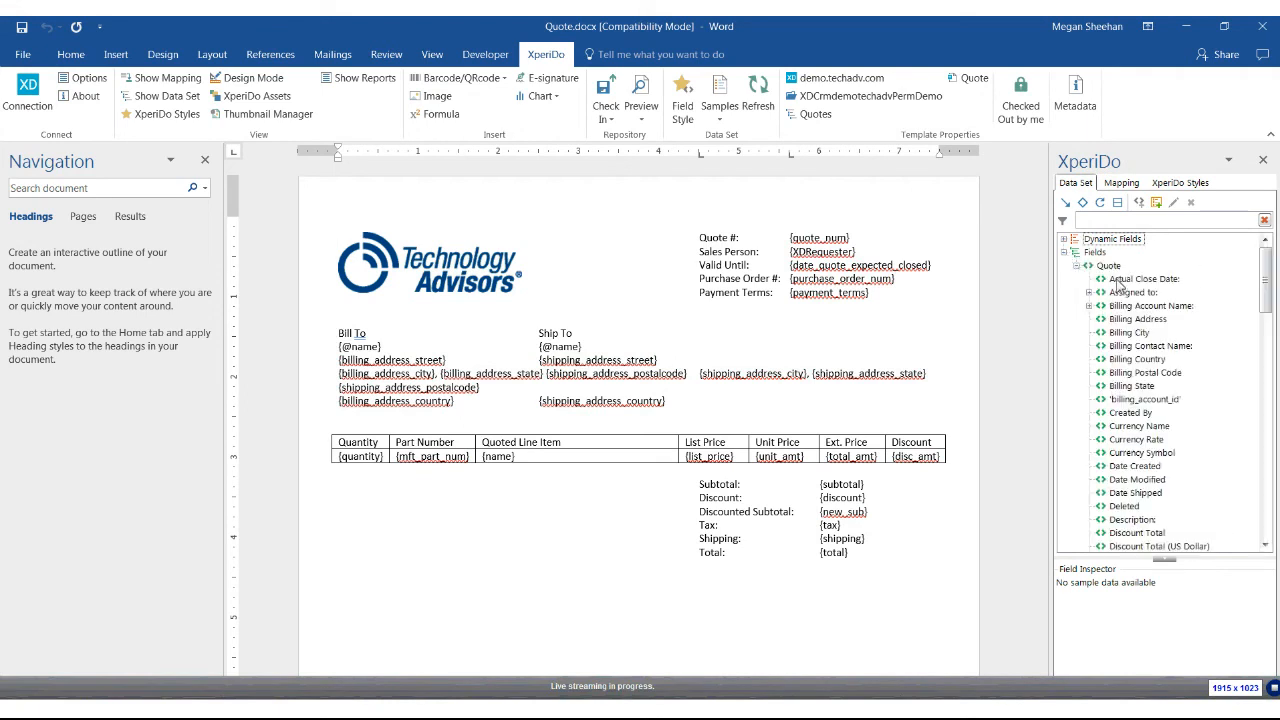